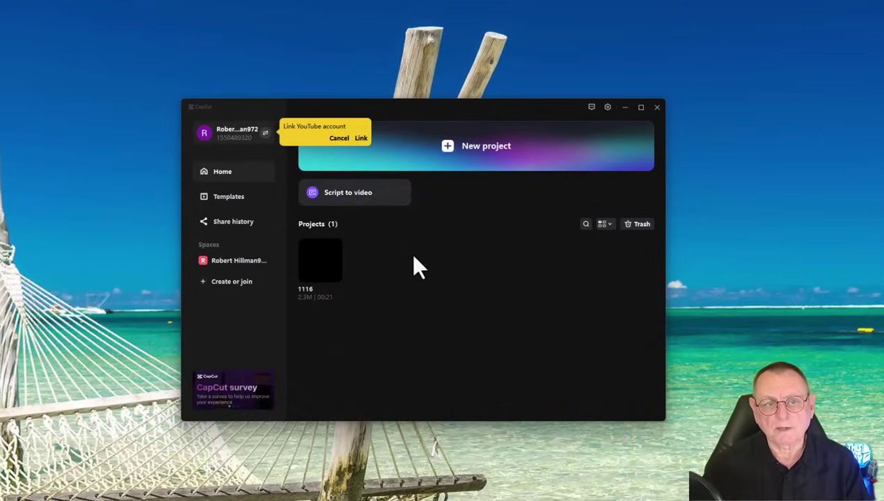
Open project 1116, play its Inspiring Idea music, rewind to 00:00, and open the clips folder
click(321, 263)
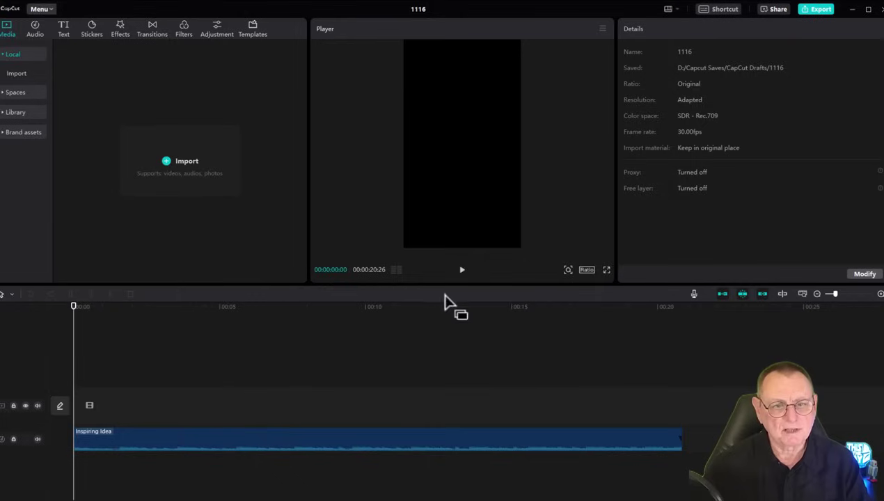
click(462, 271)
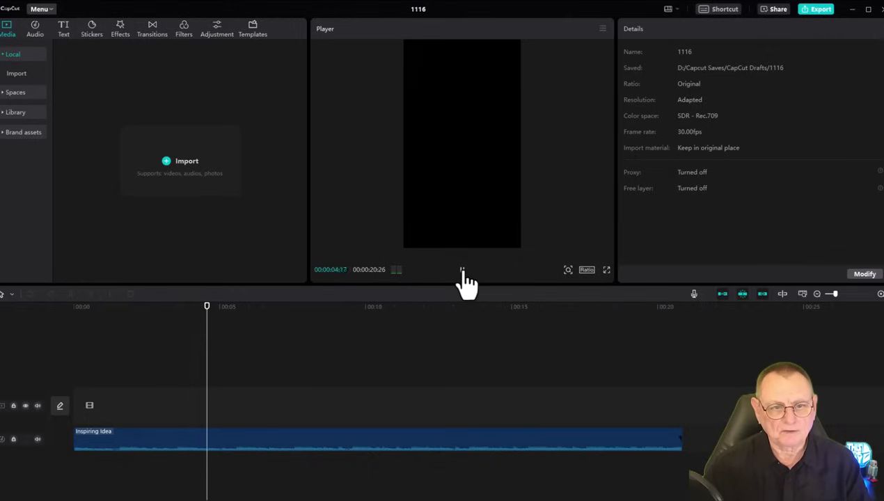
click(463, 271)
drag(208, 312, 76, 322)
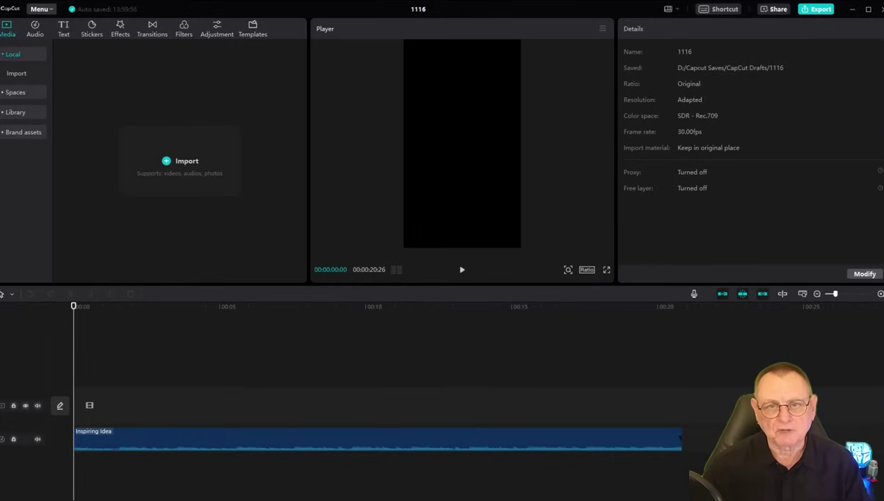
key(ctrl+i)
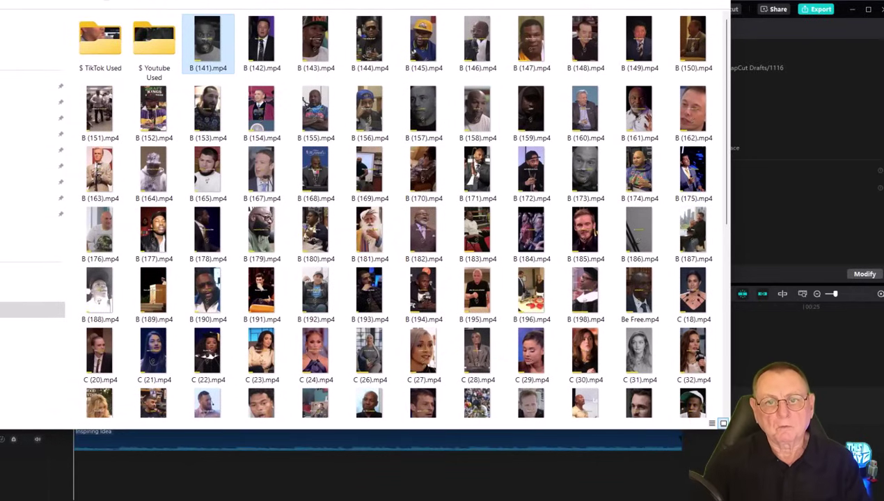
Import B (141).mp4 from the clips folder into CapCut's Media panel
key(Escape)
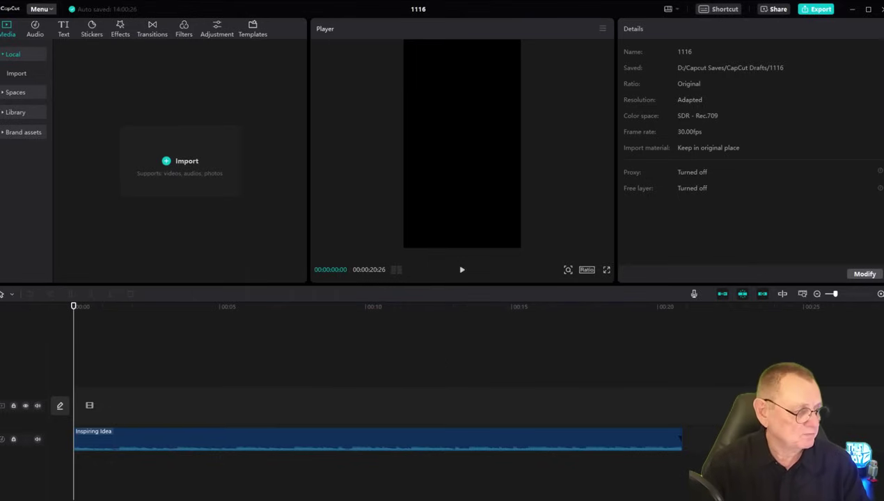
drag(67, 76, 162, 143)
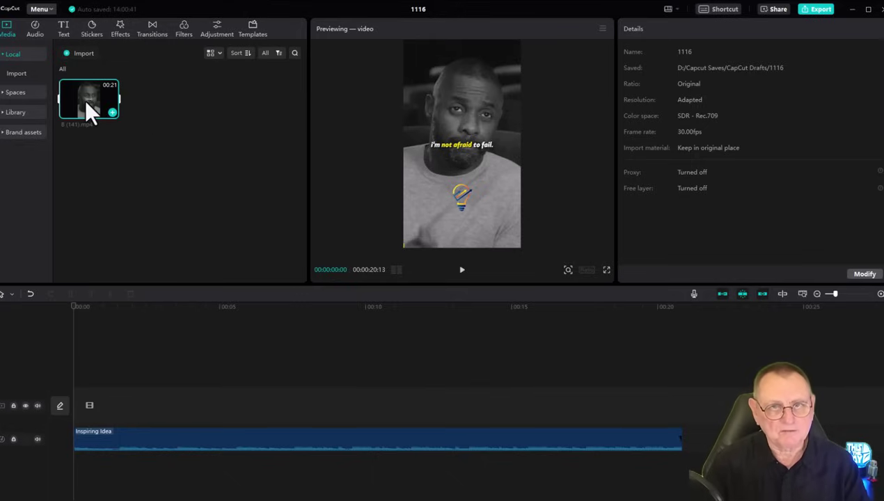
Put B (141).mp4 on the timeline, trim the Inspiring Idea music to end with it, and preview
drag(86, 105, 73, 407)
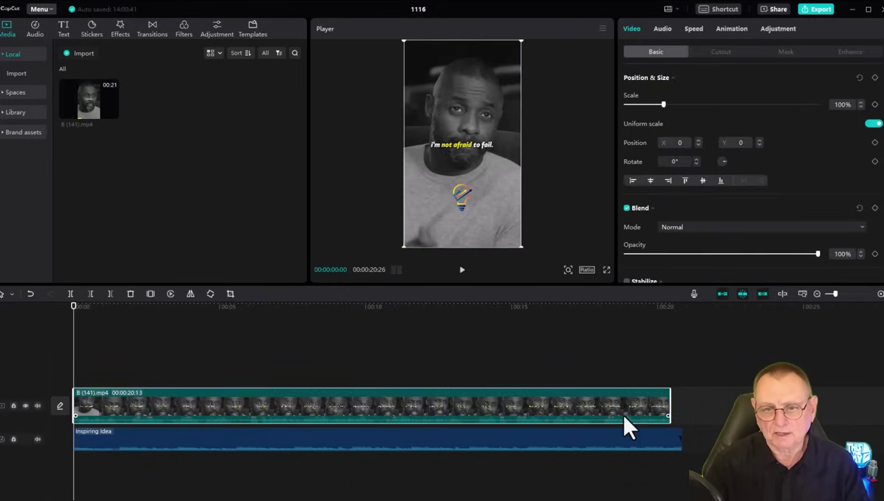
click(675, 443)
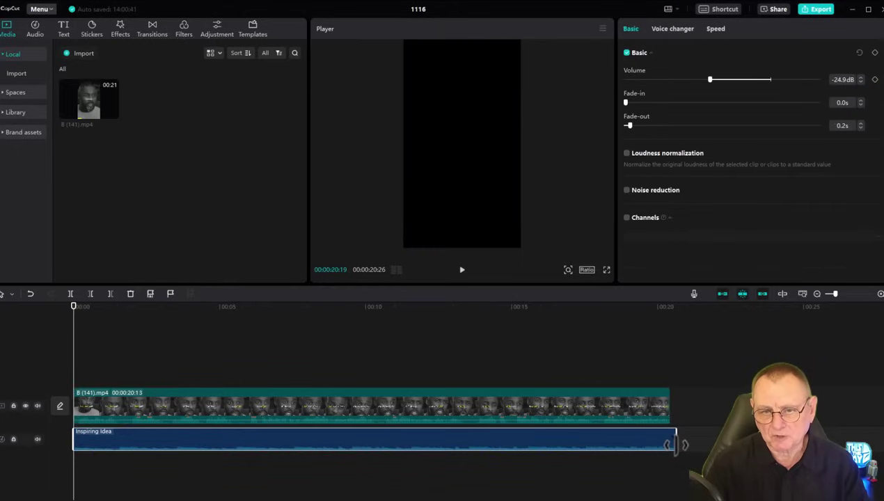
drag(676, 444, 670, 440)
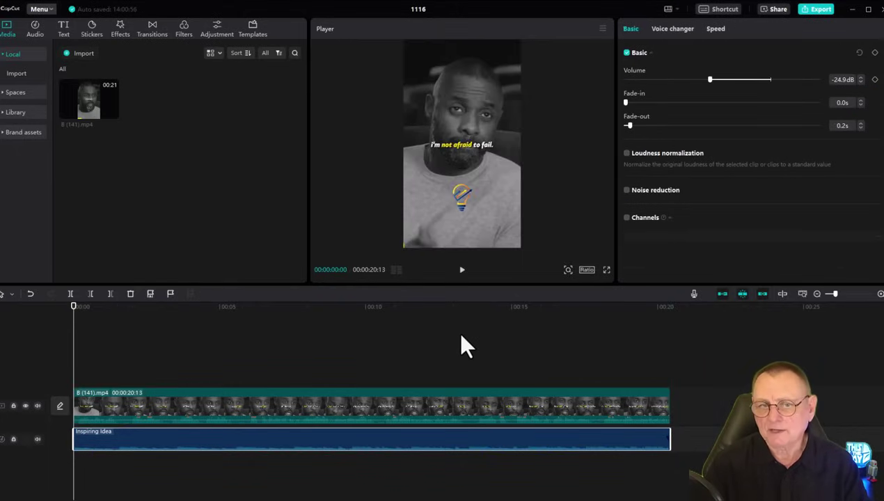
click(462, 272)
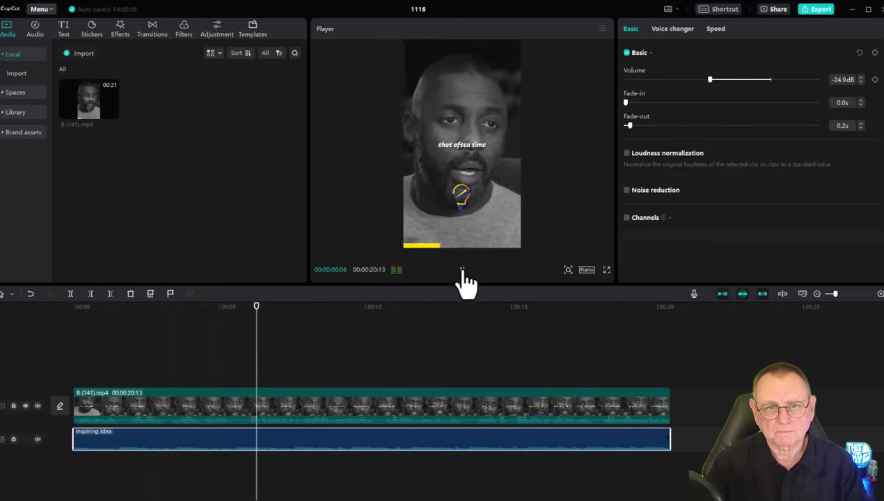
click(463, 271)
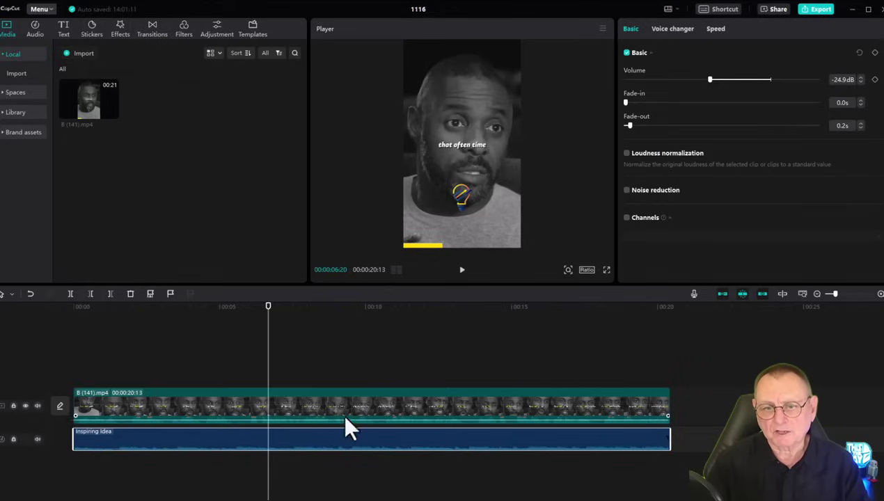
In the Export settings, change the title from 1116 to 'Dont Be Afraid to Fail'
click(820, 9)
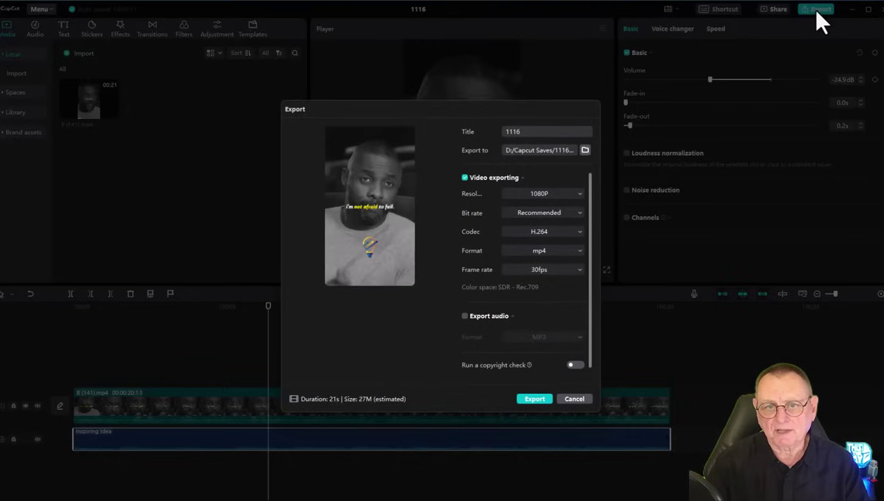
click(530, 133)
key(BackSpace)
key(BackSpace)
key(BackSpace)
key(BackSpace)
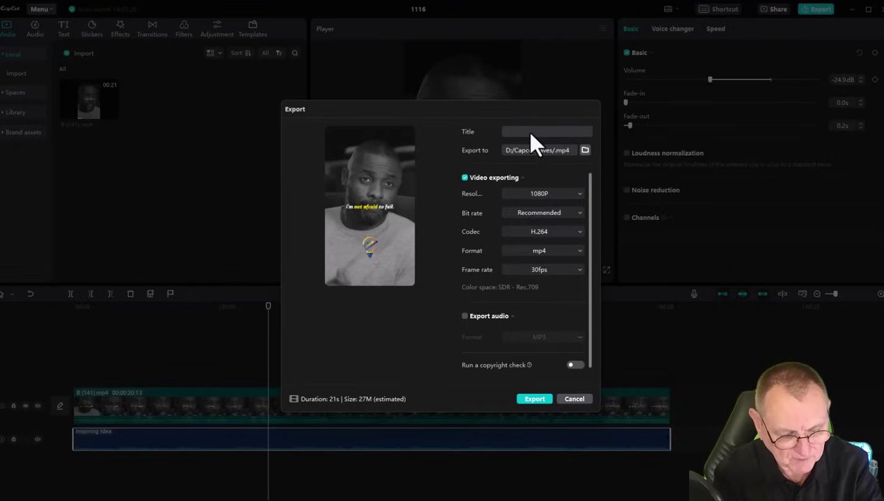
text(D)
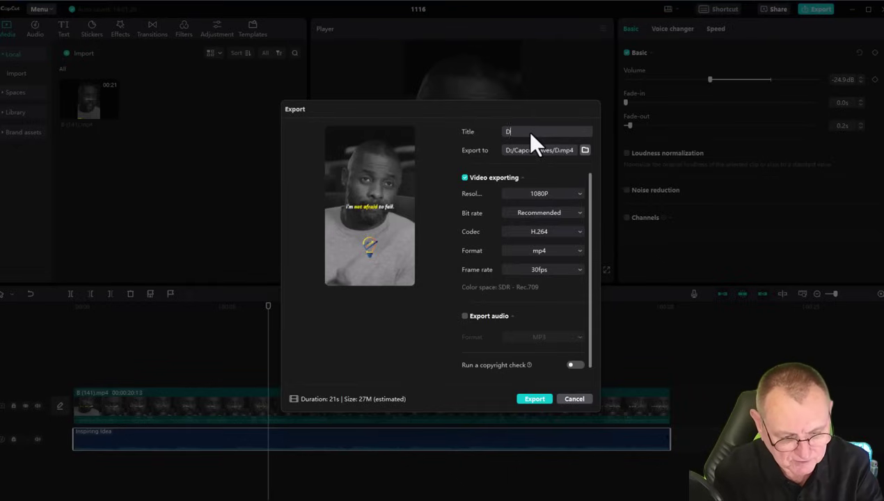
text(ont Be A)
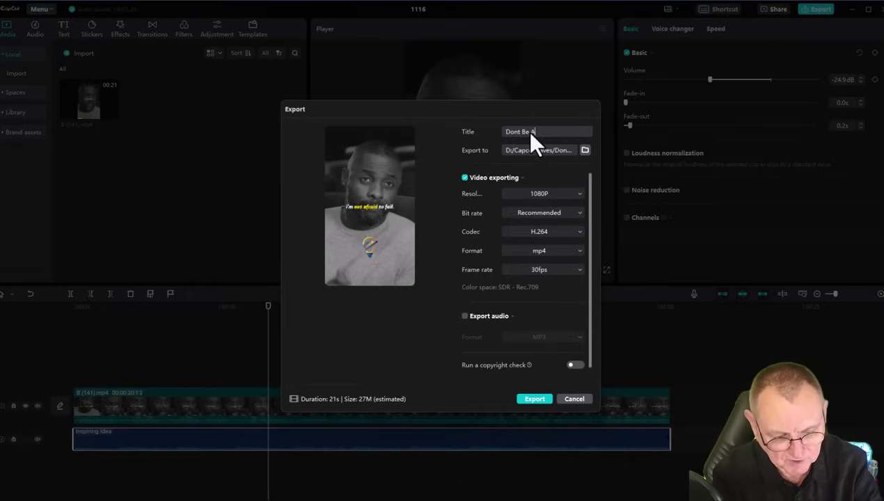
text(fraid)
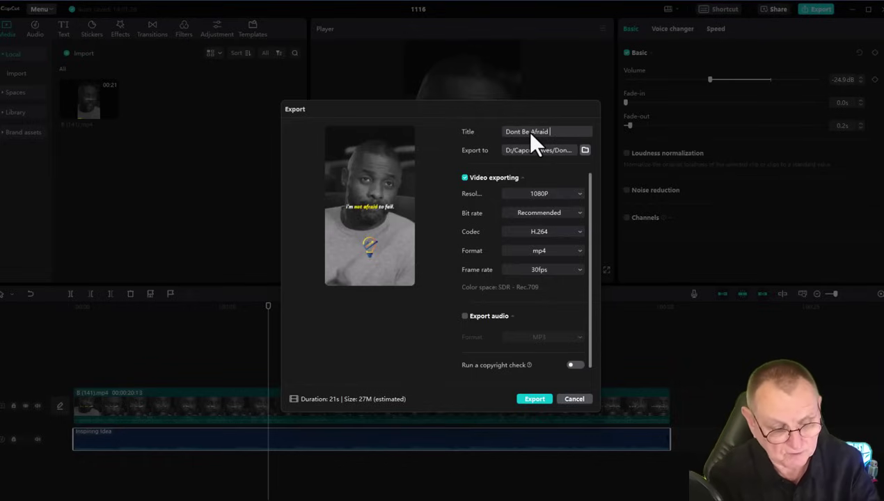
text( to Fail)
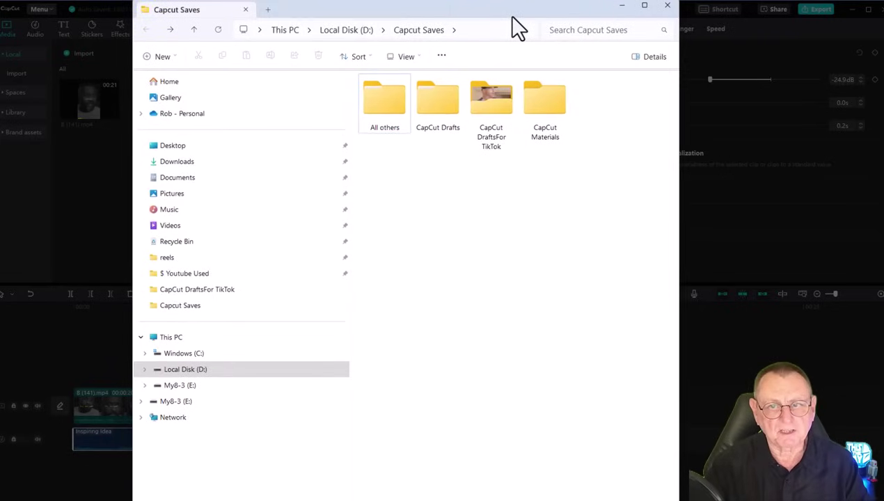
Move the Capcut Saves folder window off to the right to uncover the Export dialog
drag(508, 15, 701, 19)
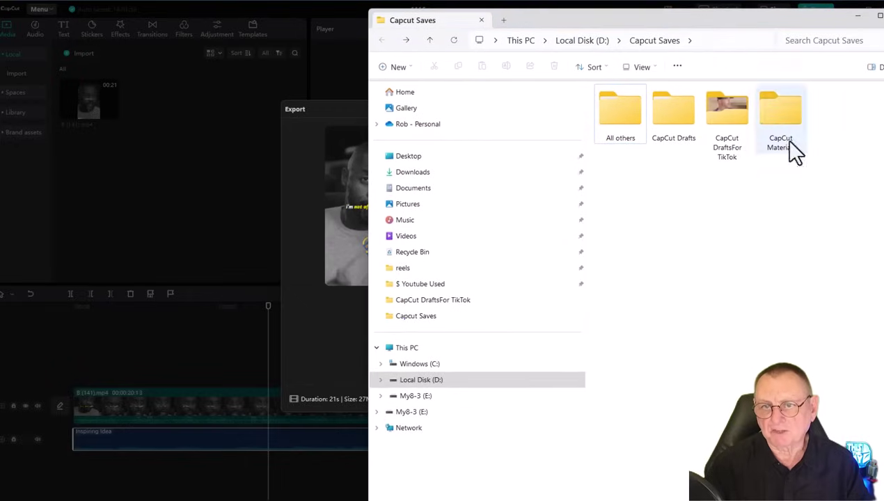
drag(651, 36, 883, 27)
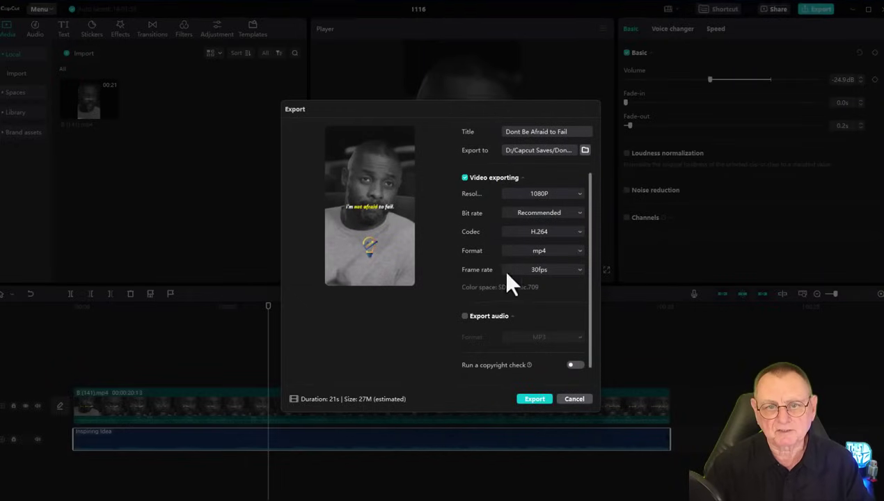
Export 'Dont Be Afraid to Fail' and check that the MP4 appears in Capcut Saves
click(533, 400)
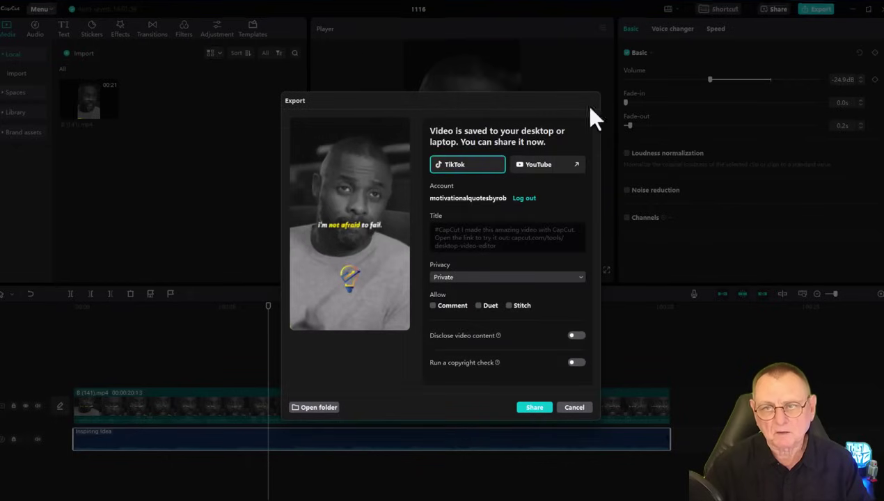
drag(883, 43, 535, 40)
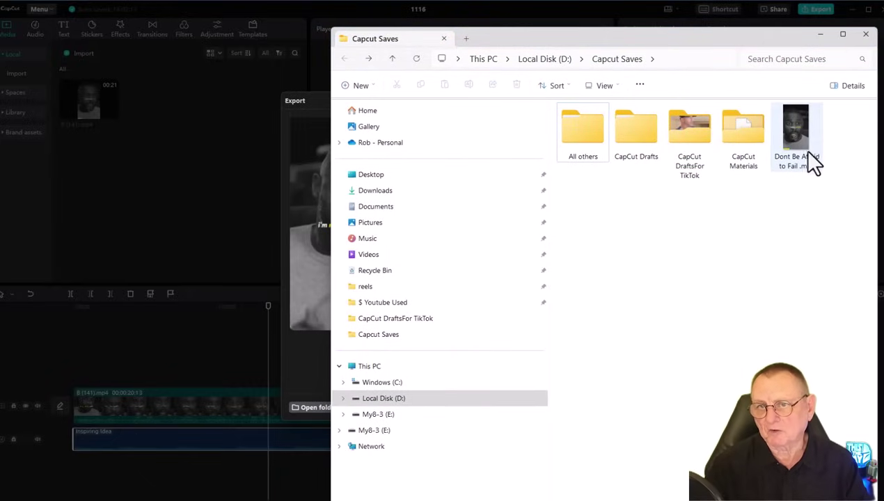
drag(663, 43, 883, 35)
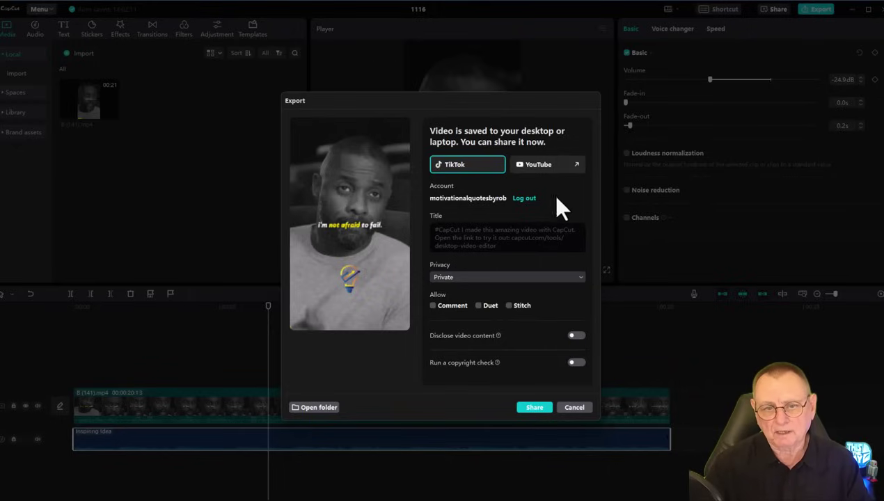
Dismiss the share window and delete the old clip from the timeline and media library
click(575, 407)
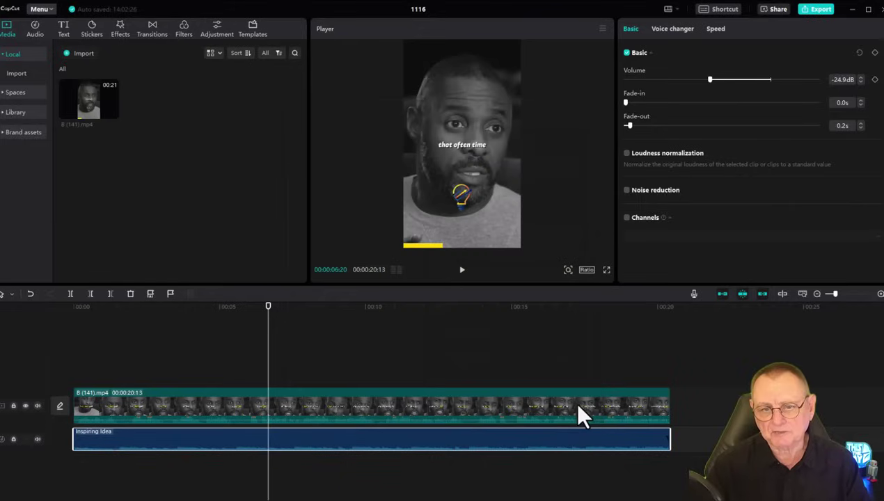
click(179, 421)
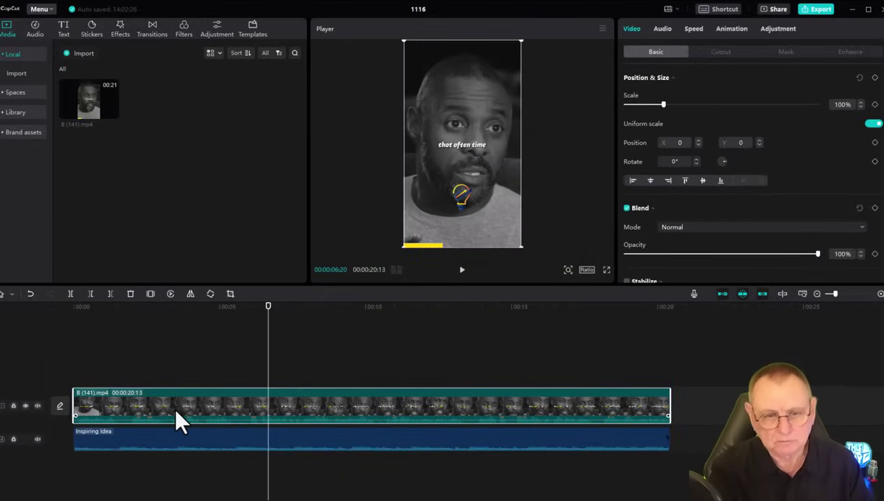
key(Delete)
click(90, 102)
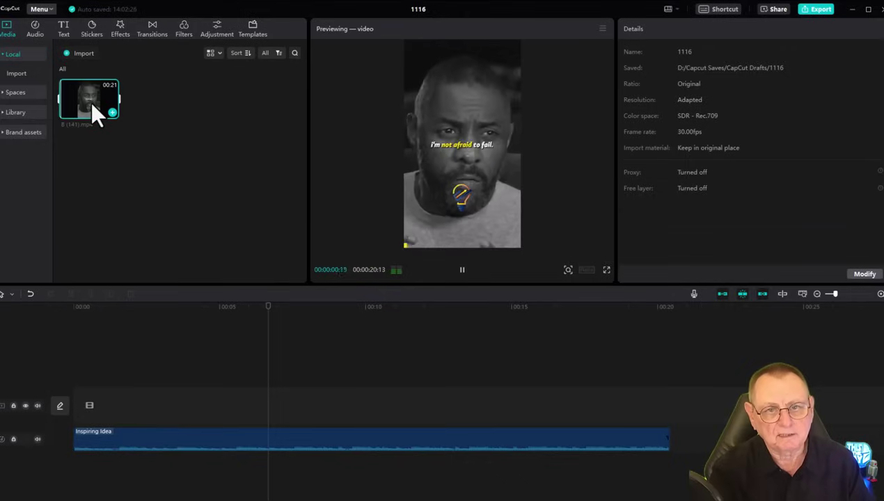
key(Delete)
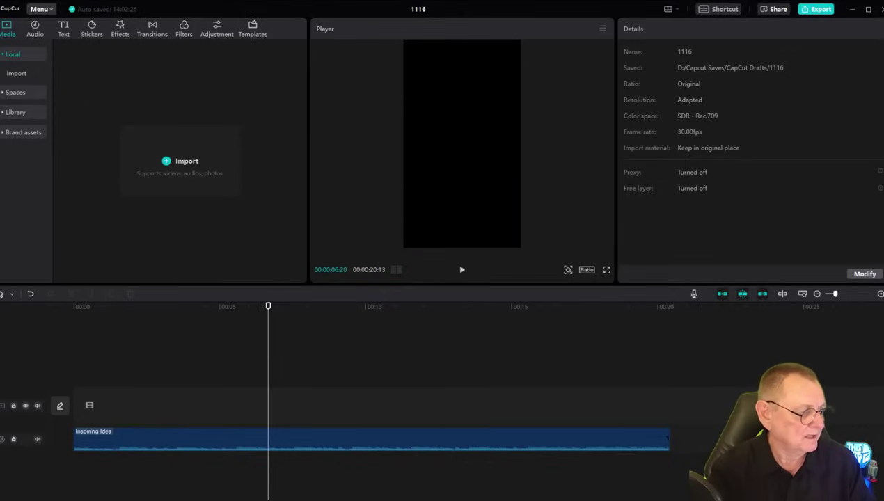
Add B (142).mp4 to the timeline, extend the Inspiring Idea music to its end, and preview
drag(0, 153, 188, 164)
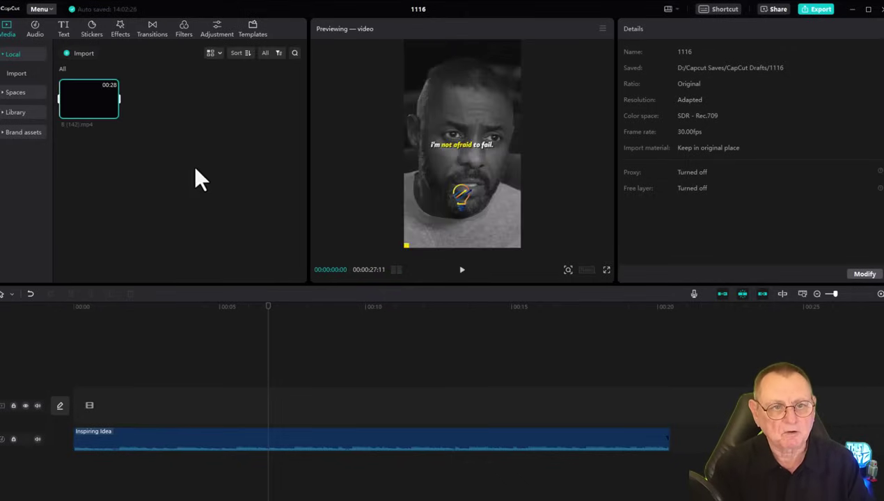
drag(89, 91, 88, 406)
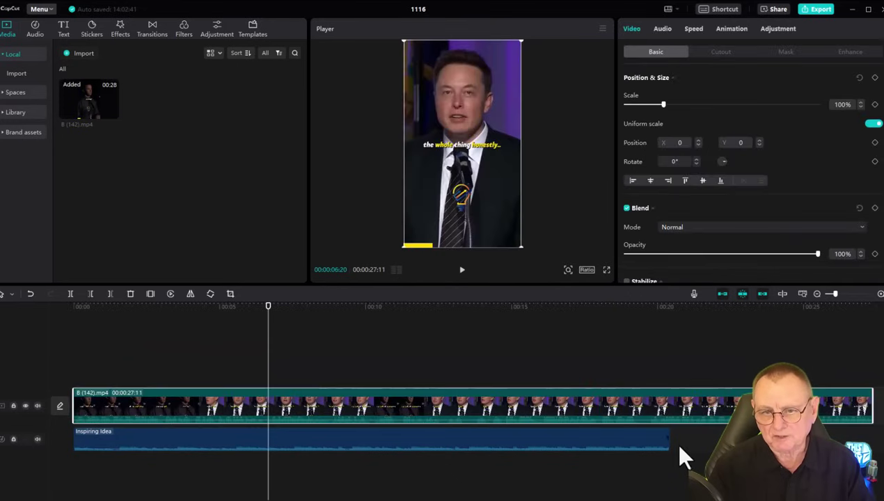
drag(668, 440, 867, 441)
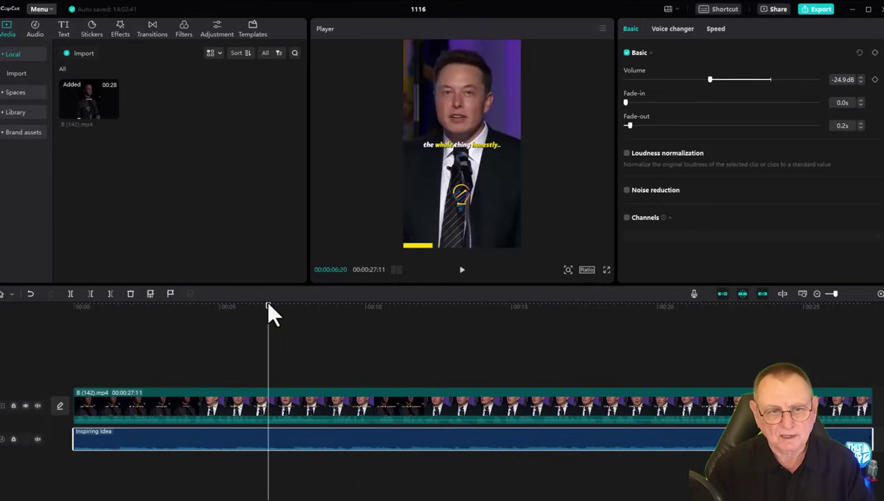
drag(269, 306, 24, 328)
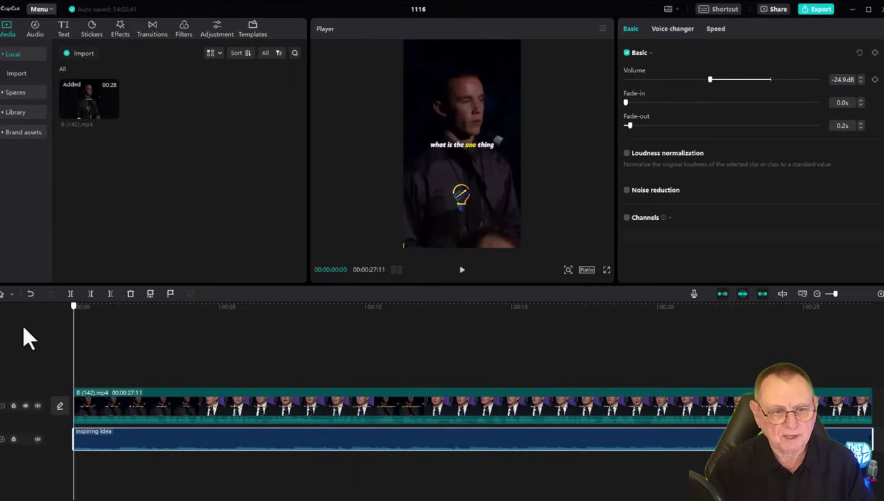
click(460, 276)
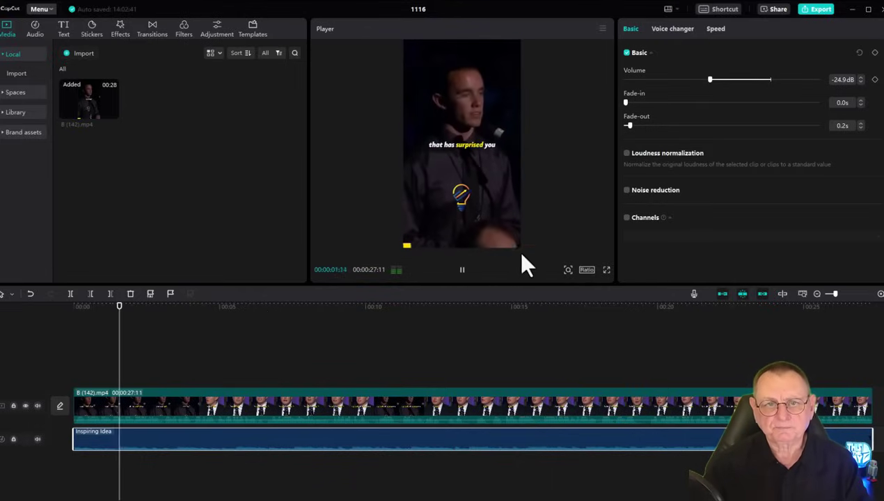
click(462, 272)
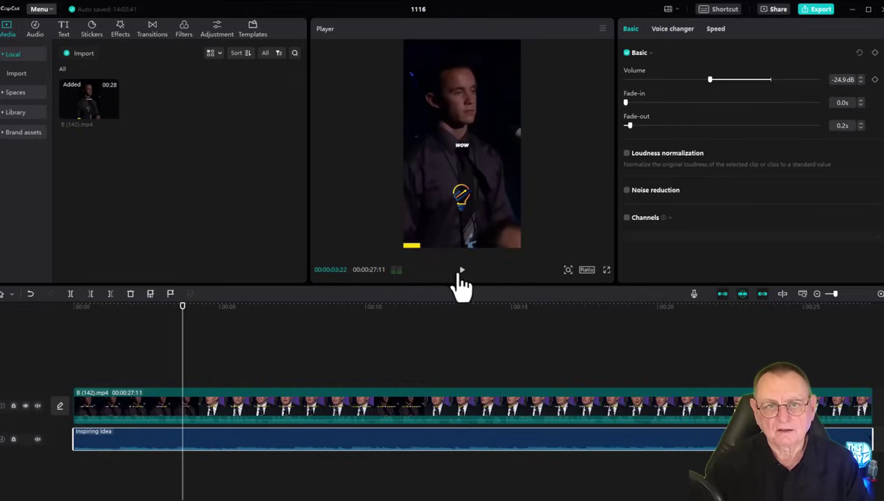
In the Export settings, replace the 1116 title with 'The One Thing'
click(818, 10)
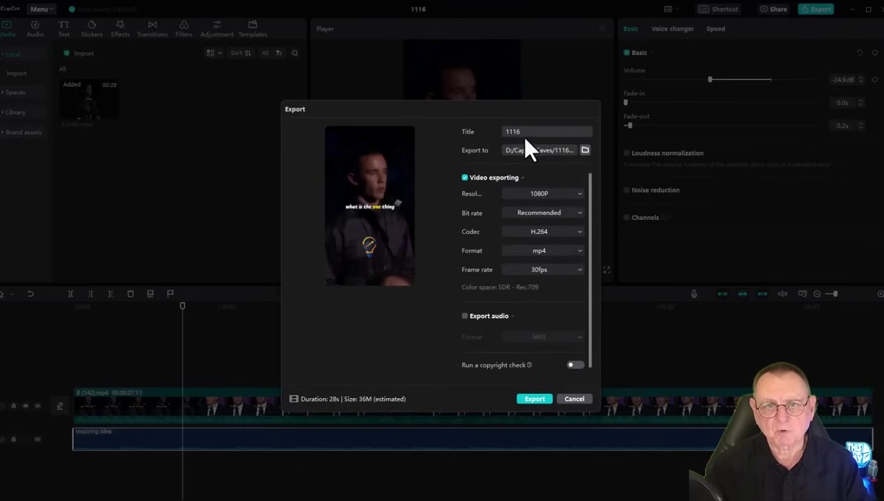
click(521, 131)
key(BackSpace)
key(BackSpace)
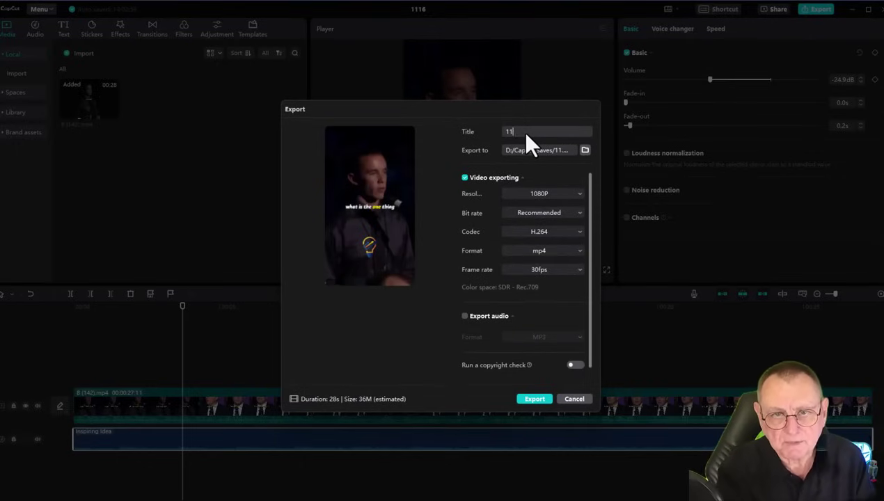
key(BackSpace)
key(BackSpace)
text(The)
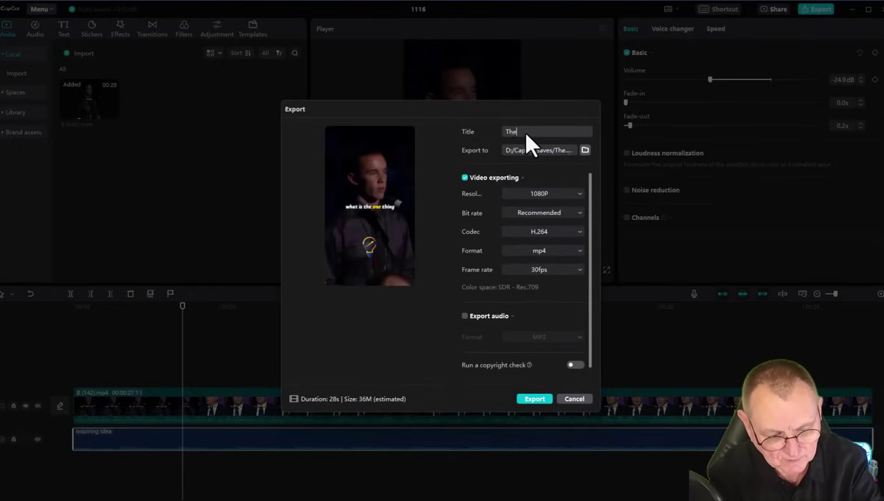
text( O)
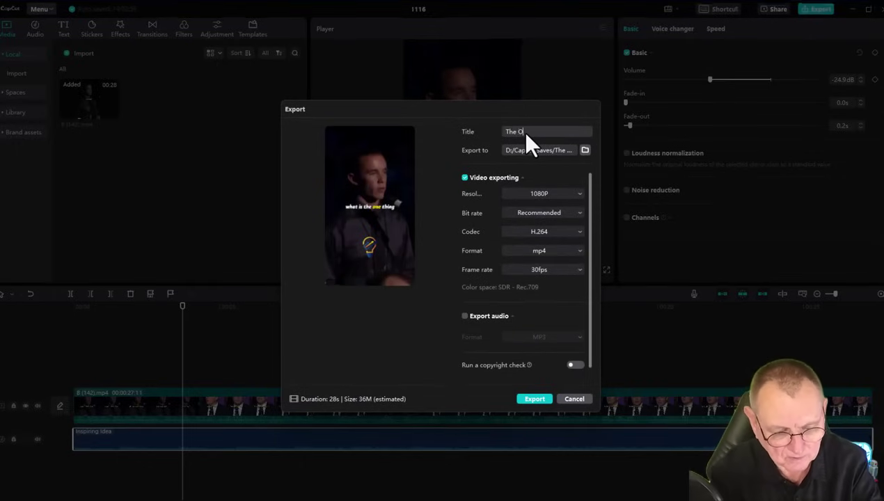
text(ne Thing)
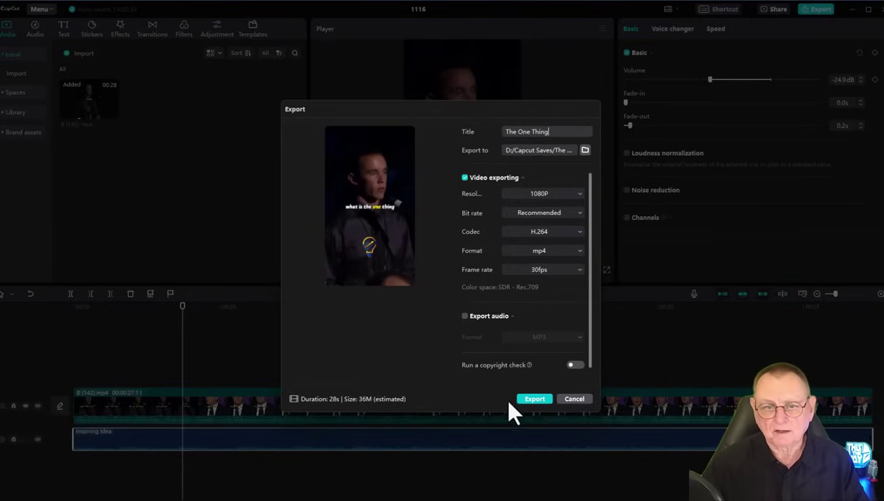
Export the MP4, confirm it in the Capcut Saves folder, and dismiss the share options
mouse_move(883, 121)
mouse_down()
mouse_move(500, 112)
mouse_move(883, 115)
mouse_up()
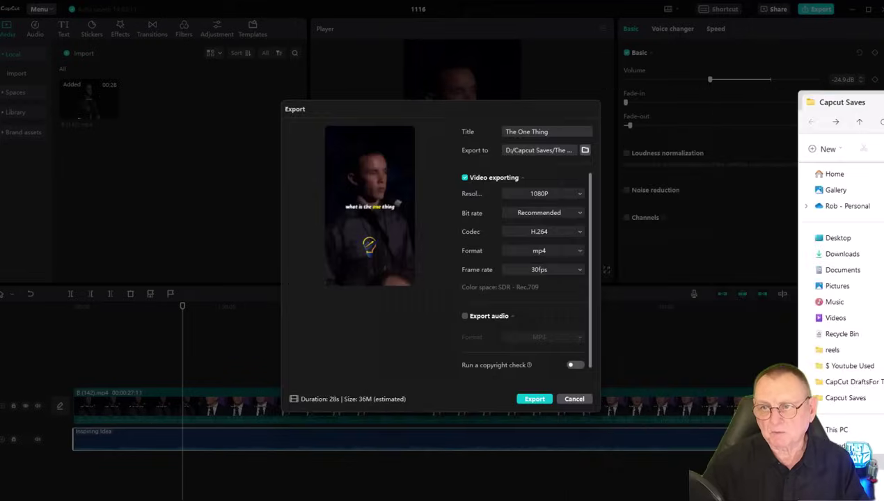
click(541, 402)
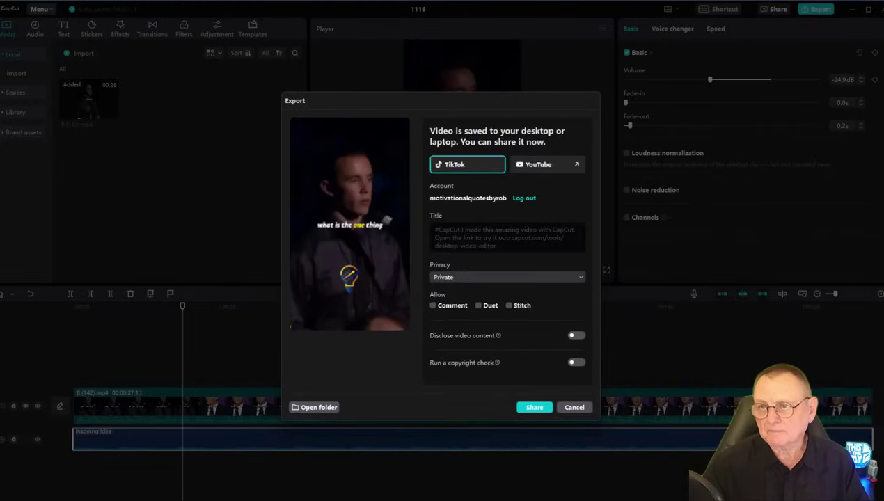
click(314, 407)
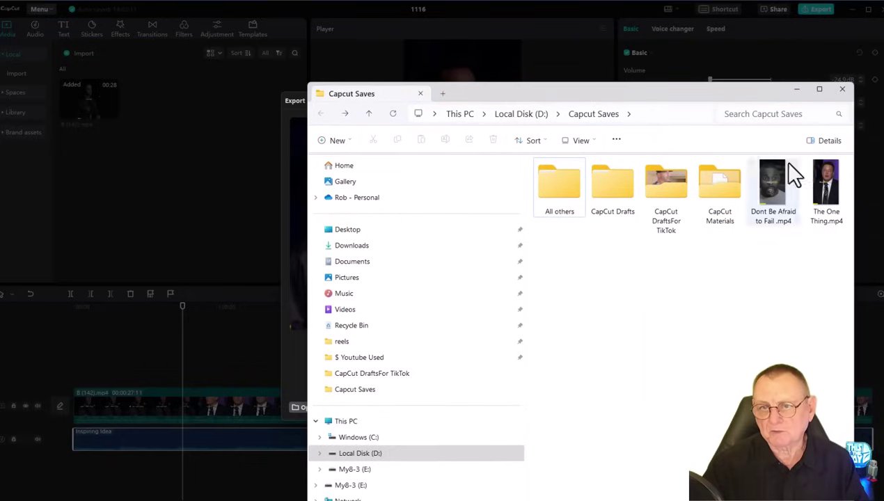
key(alt+F4)
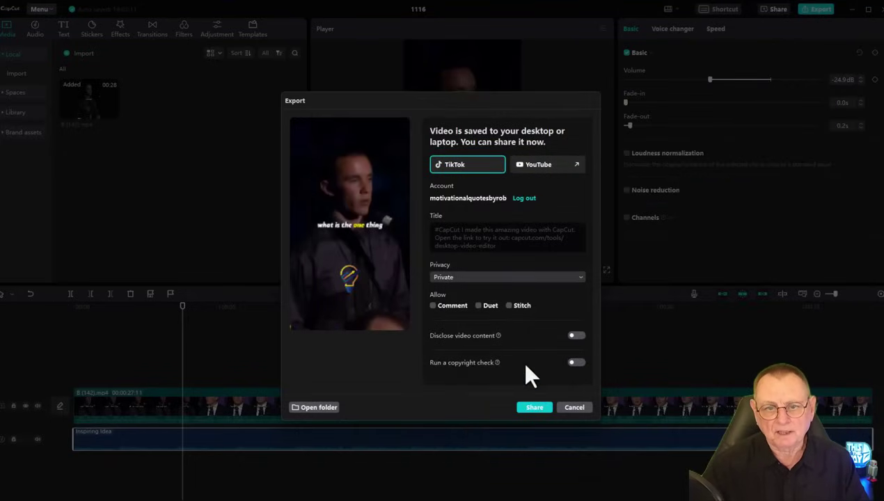
click(575, 408)
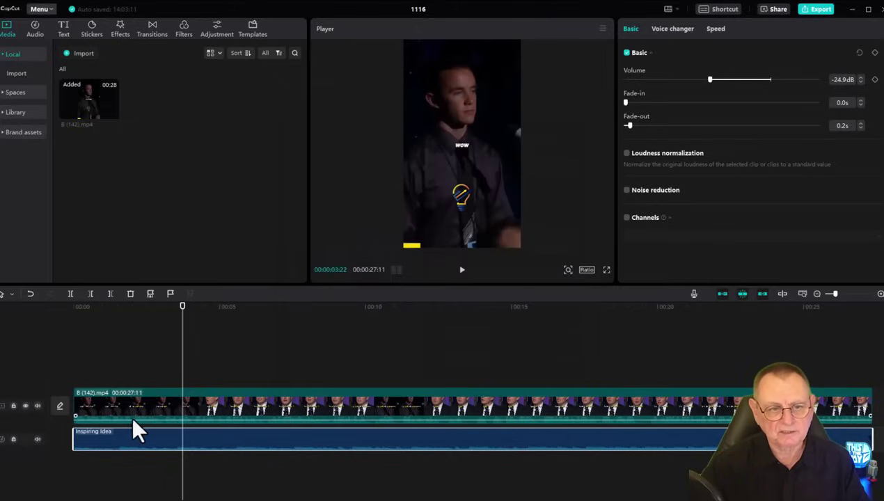
Delete the finished clip from both the timeline and the media library
click(134, 396)
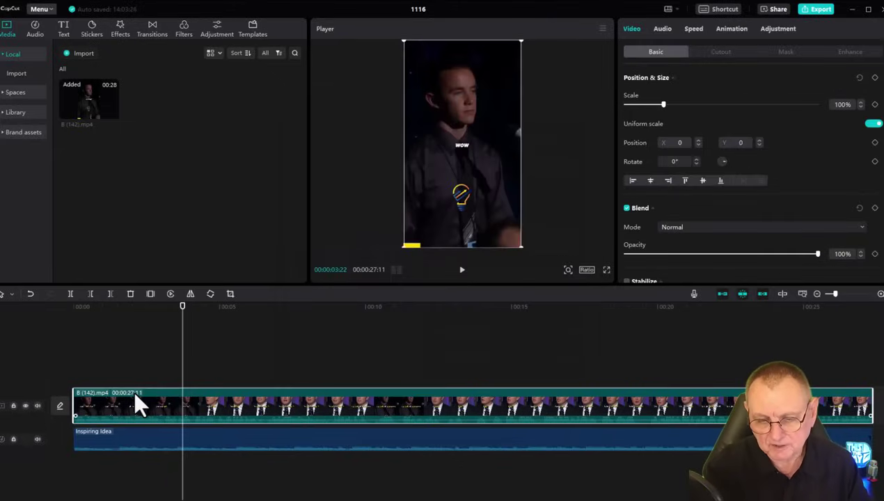
key(Delete)
click(73, 93)
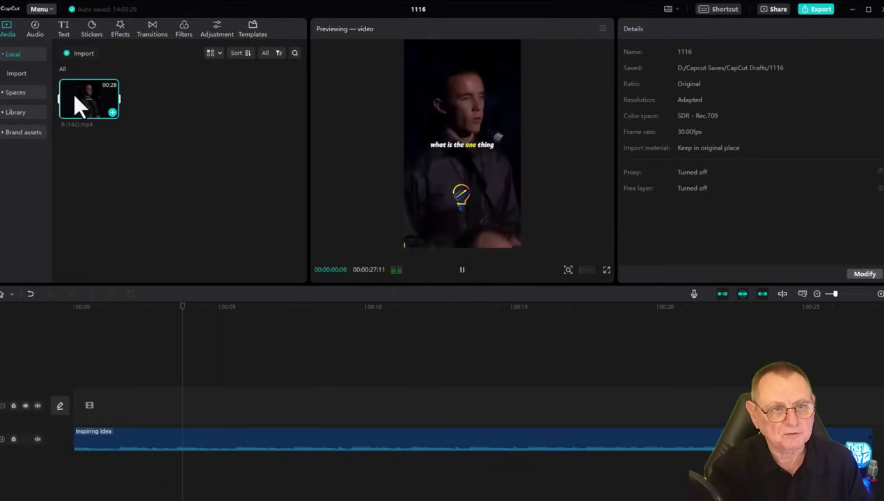
key(Delete)
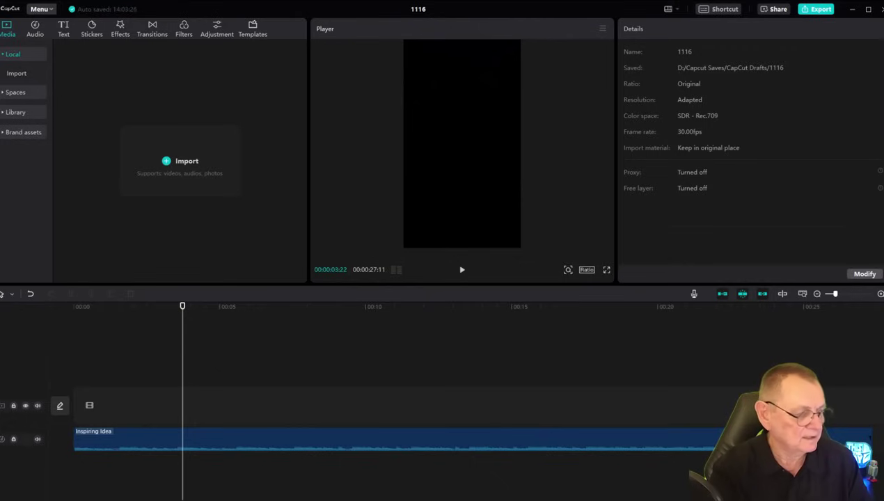
Add B (143).mp4 to the main track, stretch the Inspiring Idea audio to its end, and play
drag(1, 167, 168, 208)
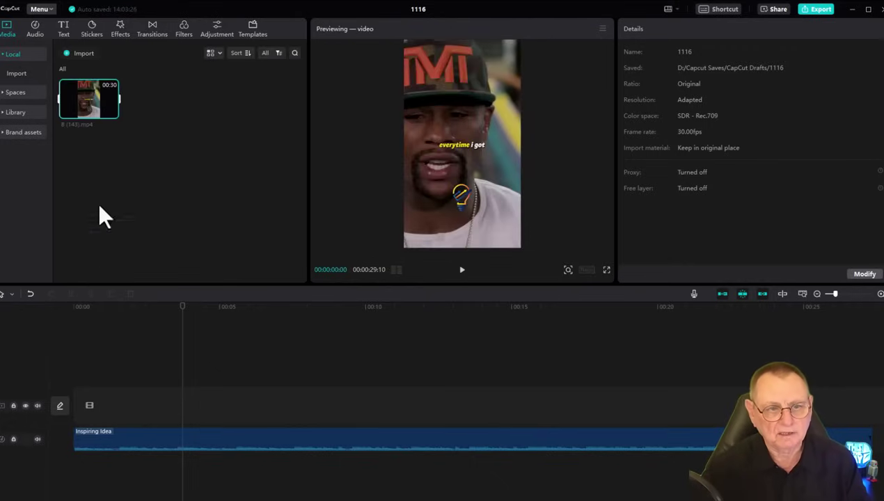
click(112, 112)
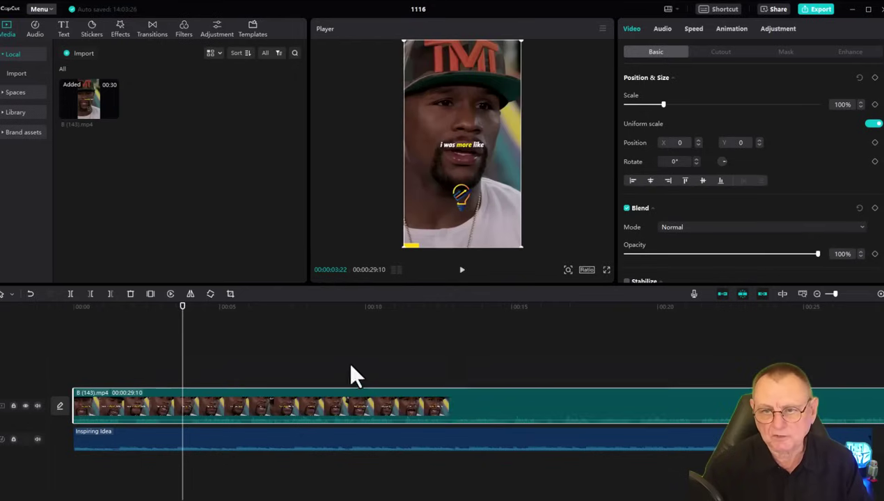
click(831, 293)
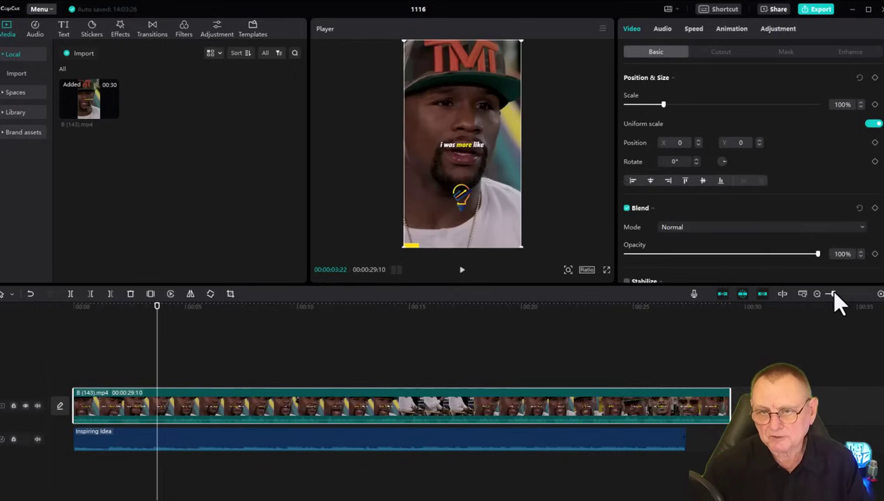
click(680, 443)
drag(681, 443, 724, 440)
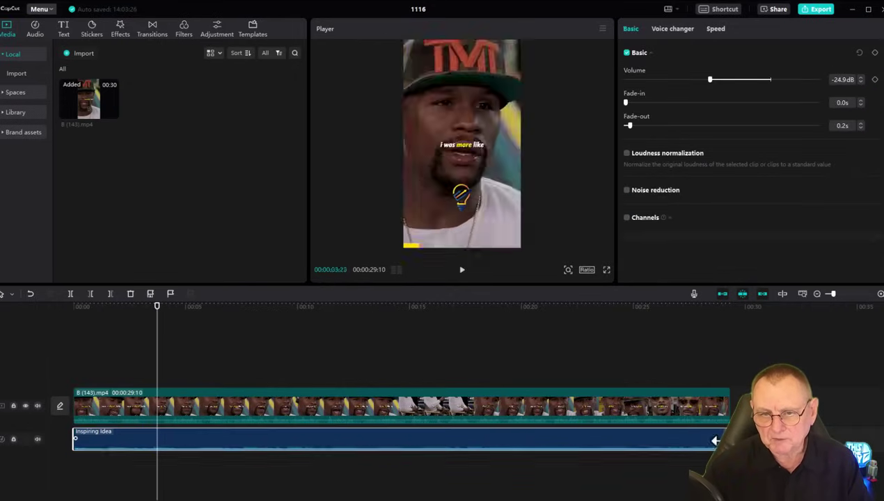
drag(158, 317, 43, 315)
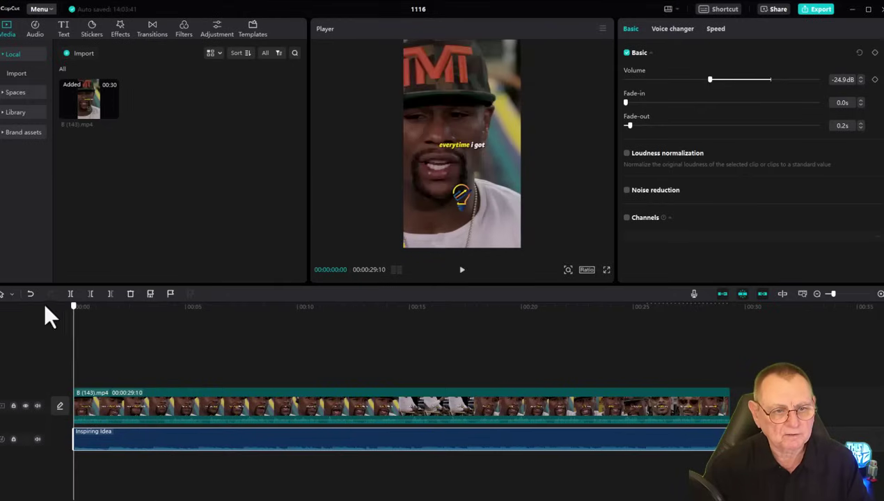
click(463, 270)
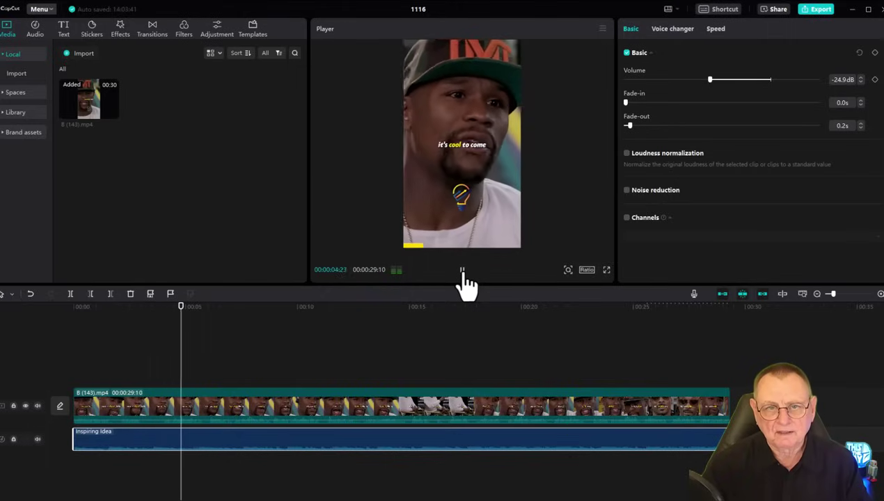
Export the edit as a 1080P MP4 titled 'I Was More Like' and dismiss the share panel
click(463, 274)
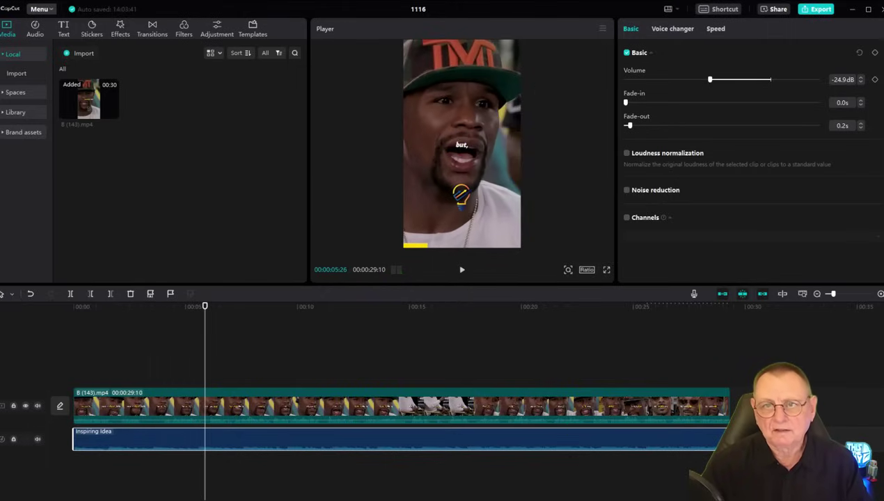
click(816, 10)
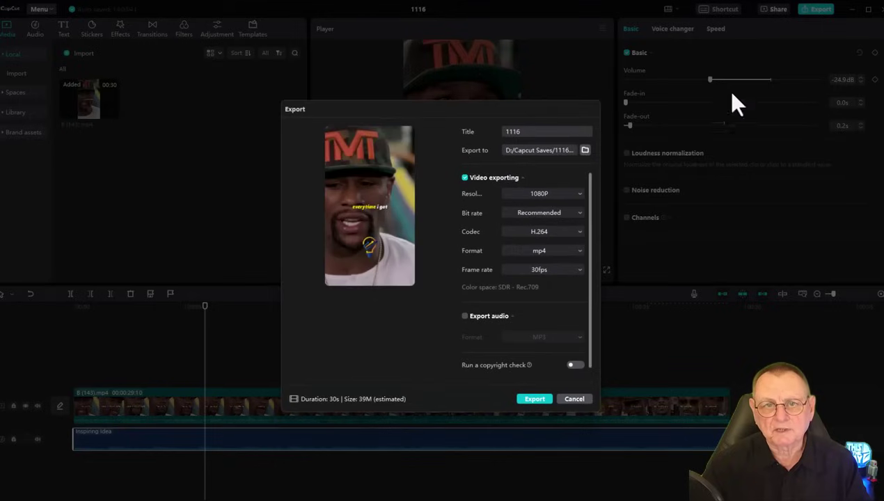
click(543, 133)
key(BackSpace)
key(BackSpace)
key(BackSpace)
key(BackSpace)
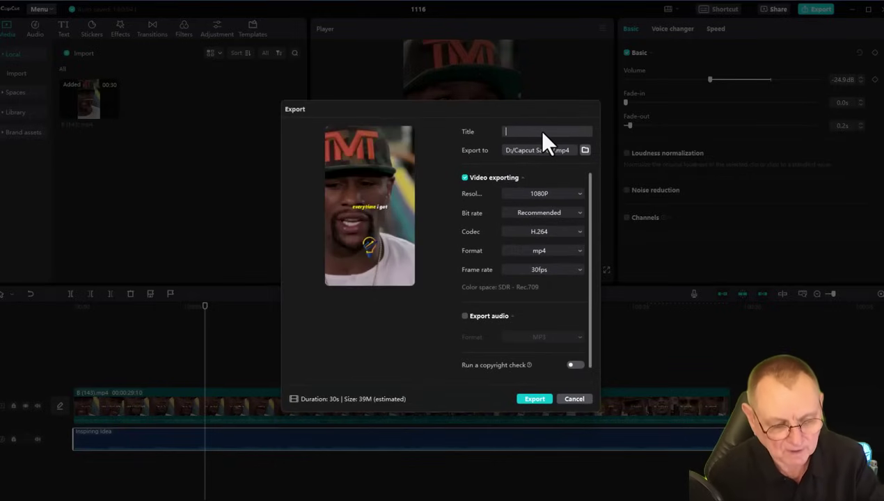
text(I Was)
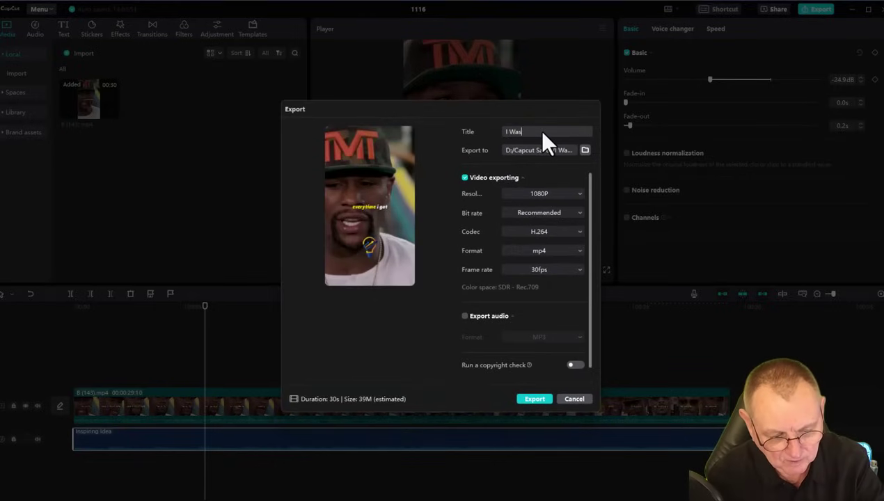
text( More I)
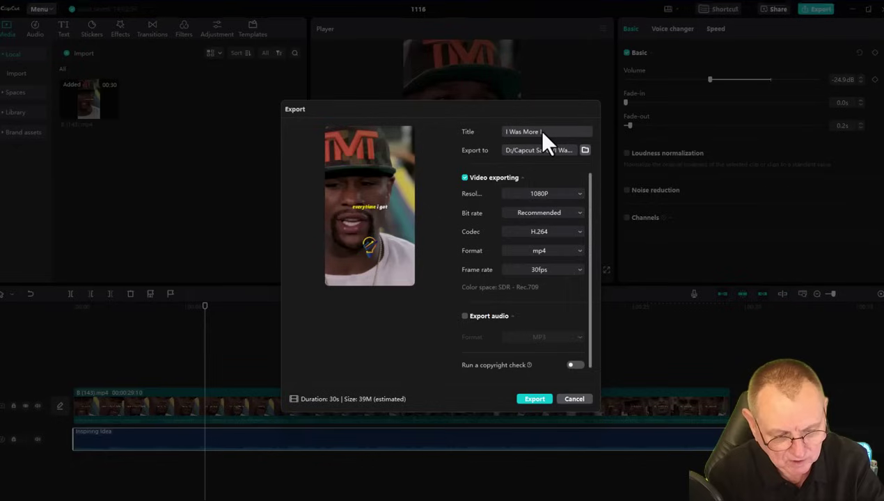
text(ike)
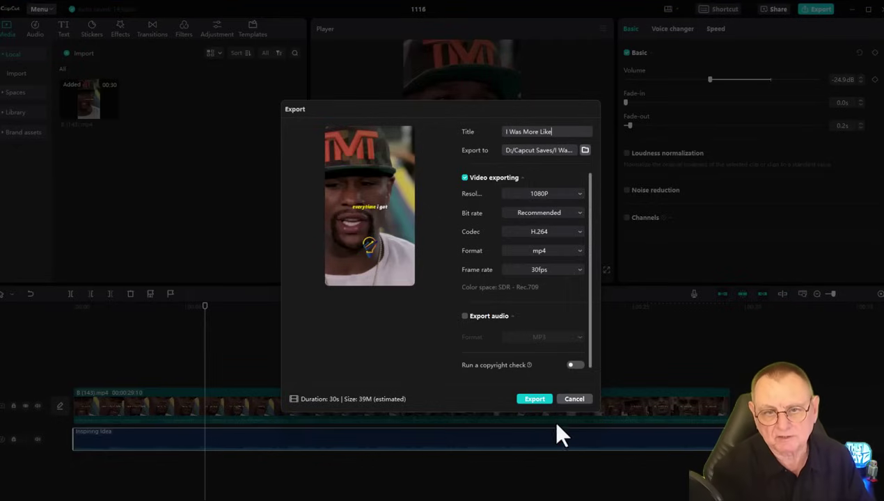
click(534, 399)
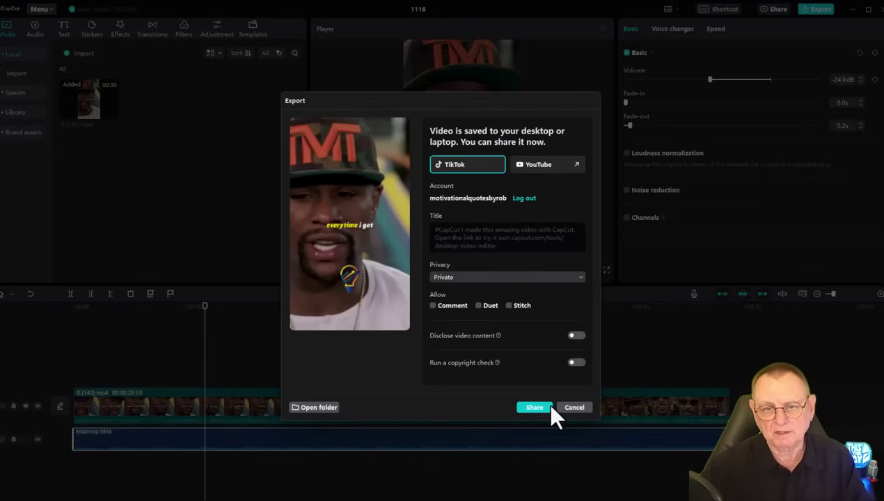
click(567, 408)
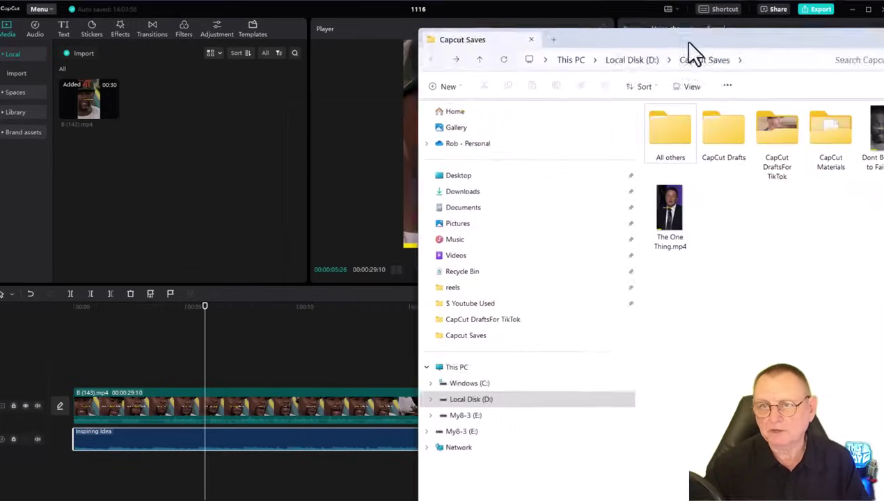
Bring the Capcut Saves window forward and play The One Thing.mp4 in VLC
drag(683, 41, 556, 70)
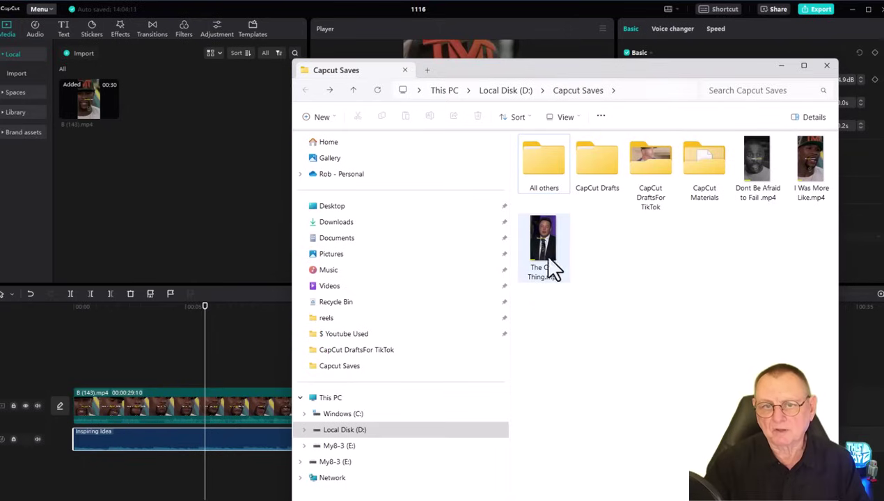
click(528, 235)
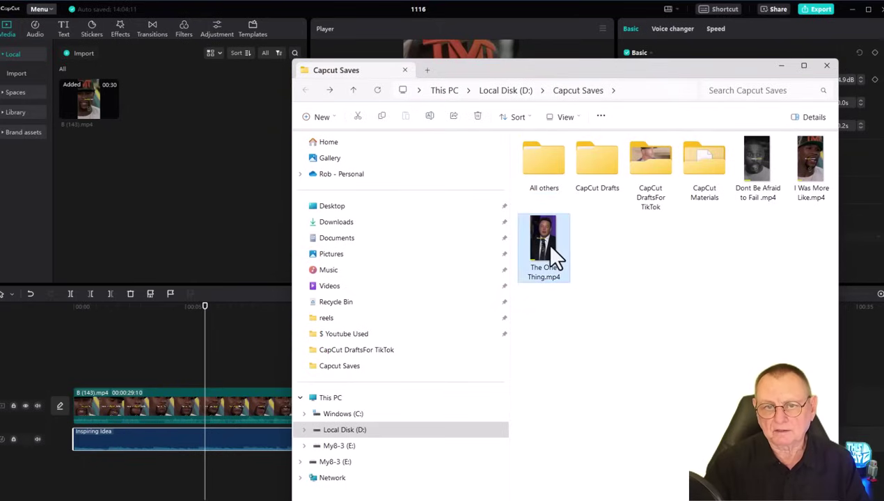
double_click(546, 241)
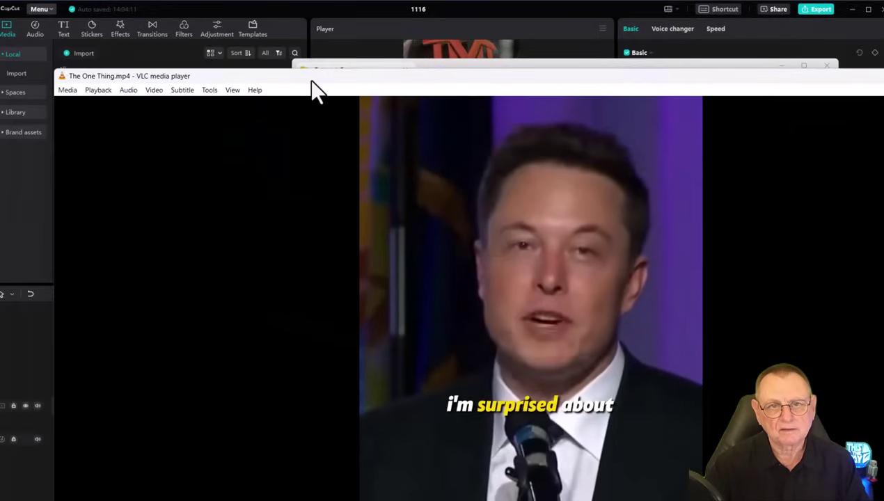
Watch The One Thing.mp4 in a smaller windowed VLC player, then close VLC
drag(310, 79, 248, 34)
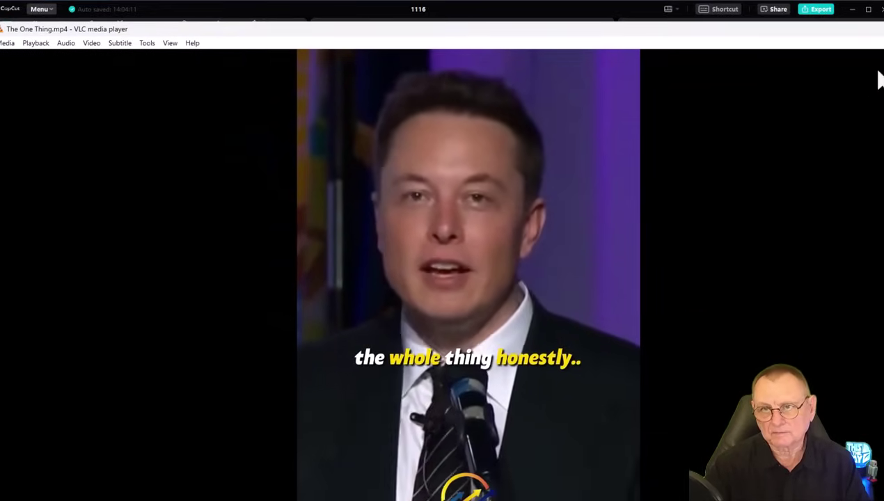
drag(881, 21, 655, 121)
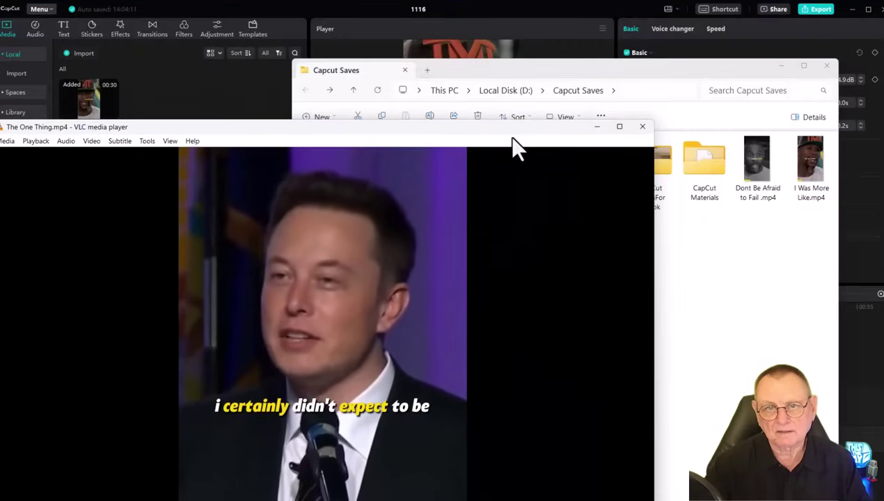
drag(541, 131, 646, 40)
click(754, 35)
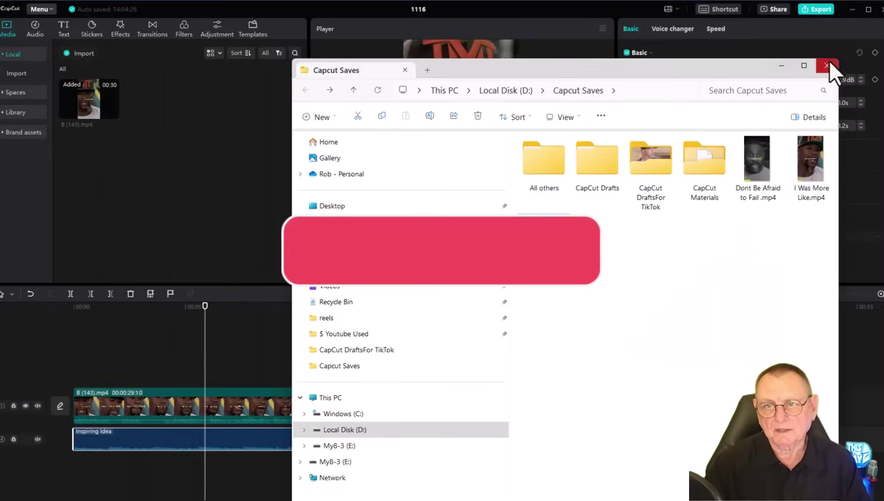
Close the Capcut Saves Explorer window to return to the CapCut editor
key(alt+F4)
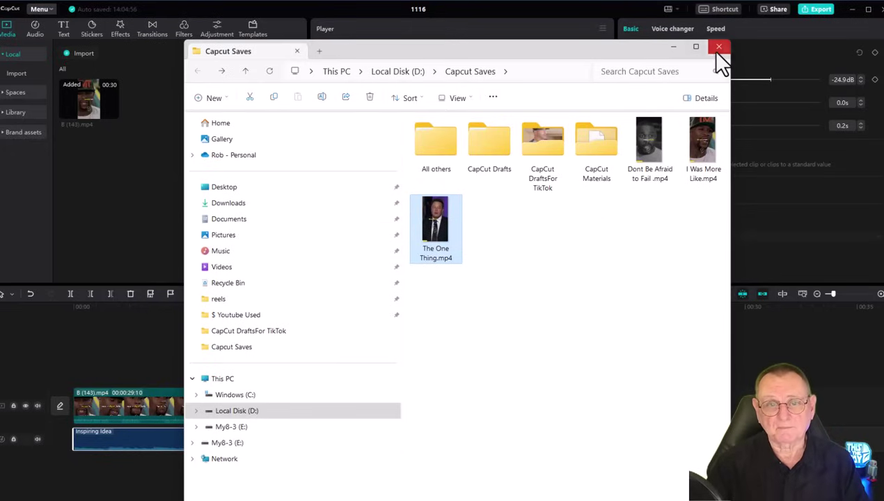
click(719, 48)
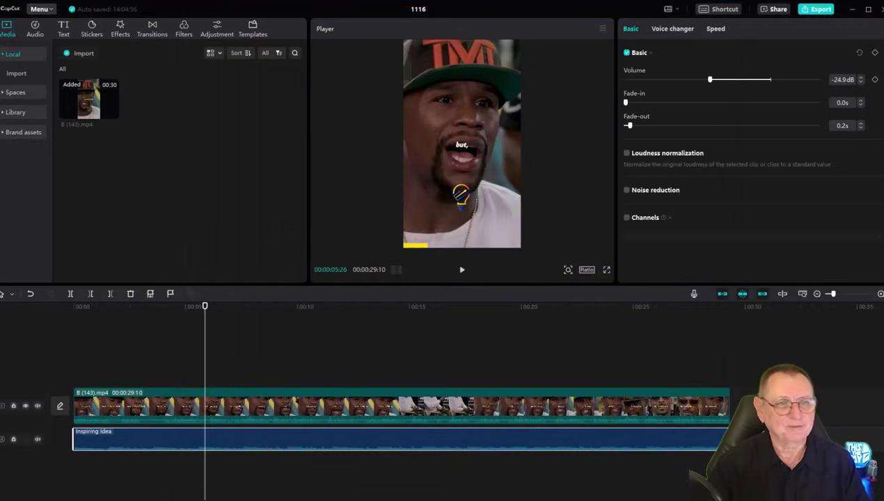